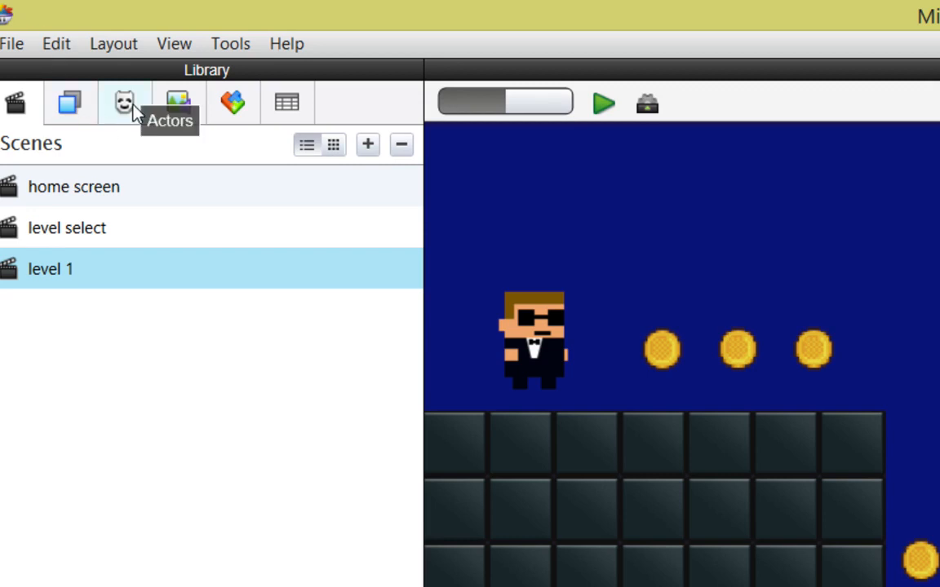
Step: Open the Agent actor's rules in an enlarged editing area and locate the "contact with laval" rule
click(124, 103)
click(58, 228)
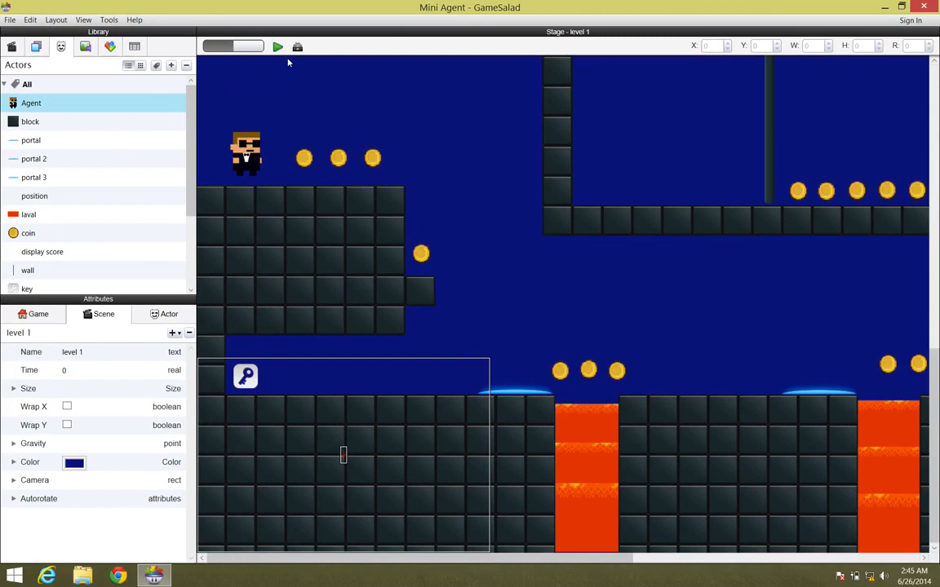
click(297, 47)
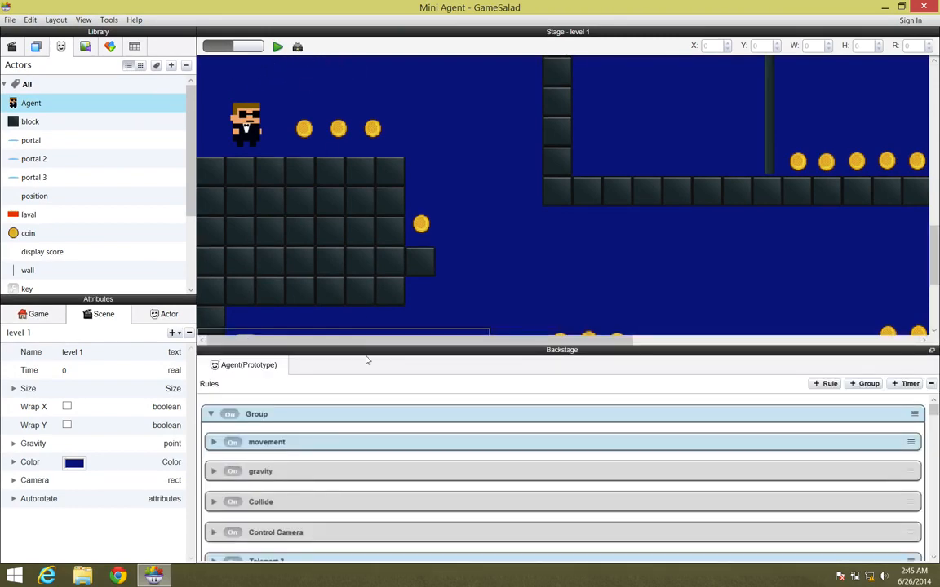
drag(338, 156, 319, 74)
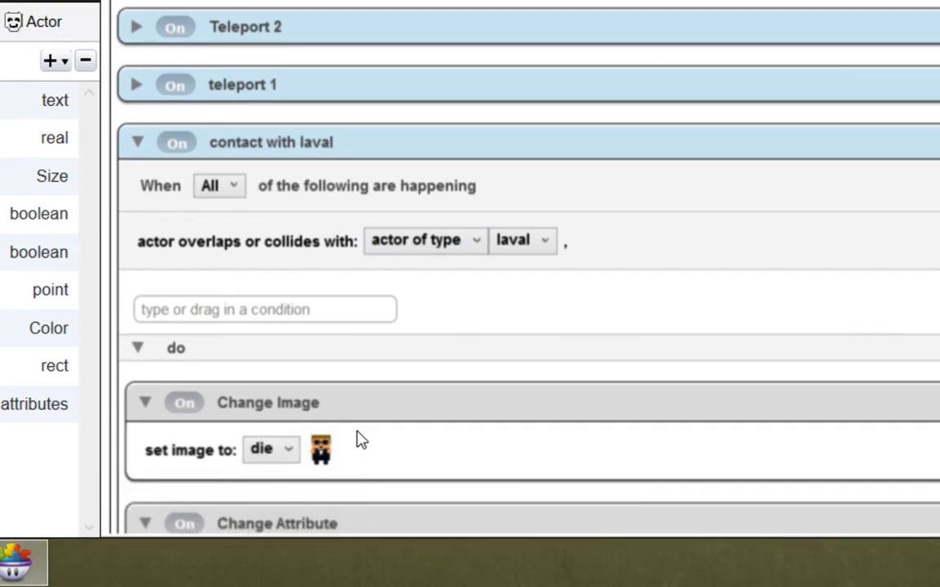
scroll(355, 432, down, 10)
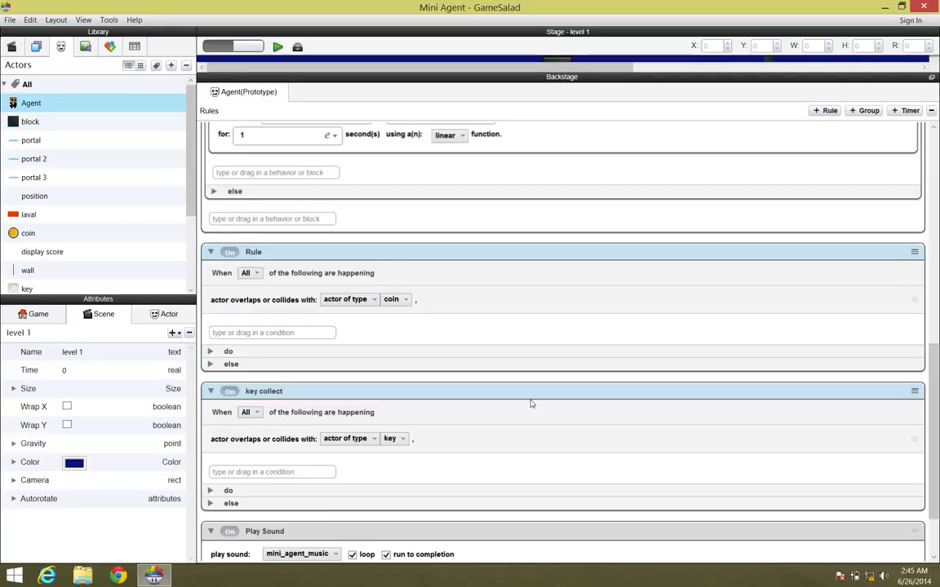
drag(933, 363, 906, 265)
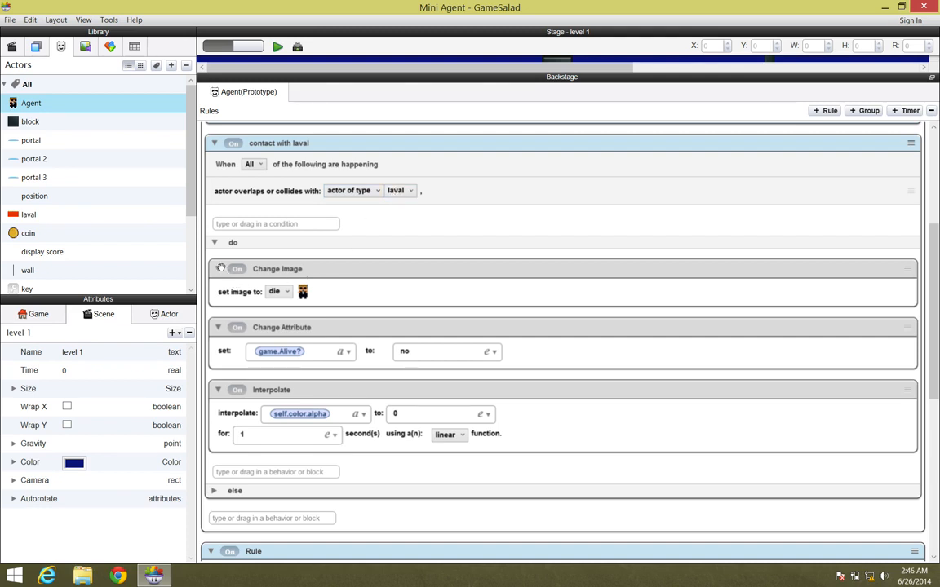
Step: Collapse the Change Image, Change Attribute and Interpolate behaviors inside the "contact with laval" rule
click(218, 269)
click(217, 296)
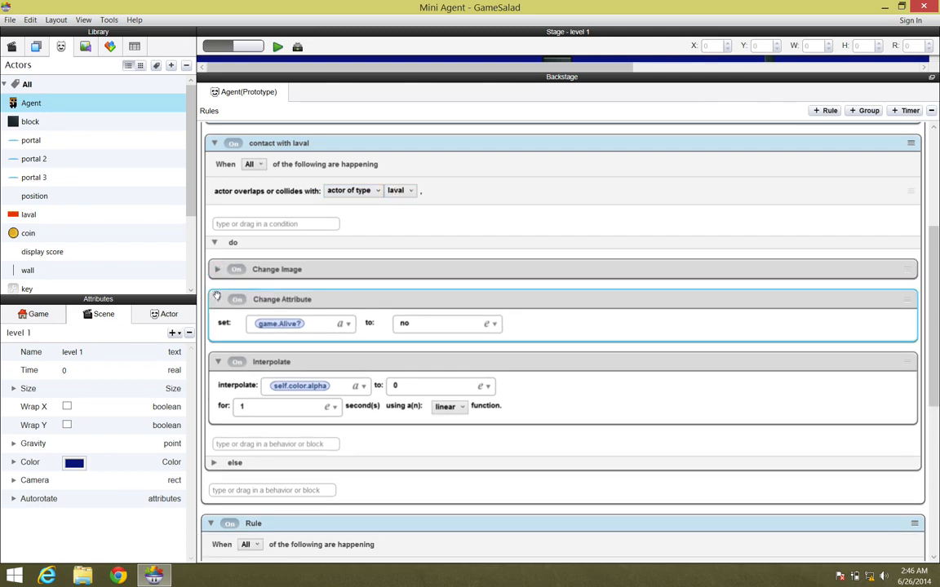
click(218, 300)
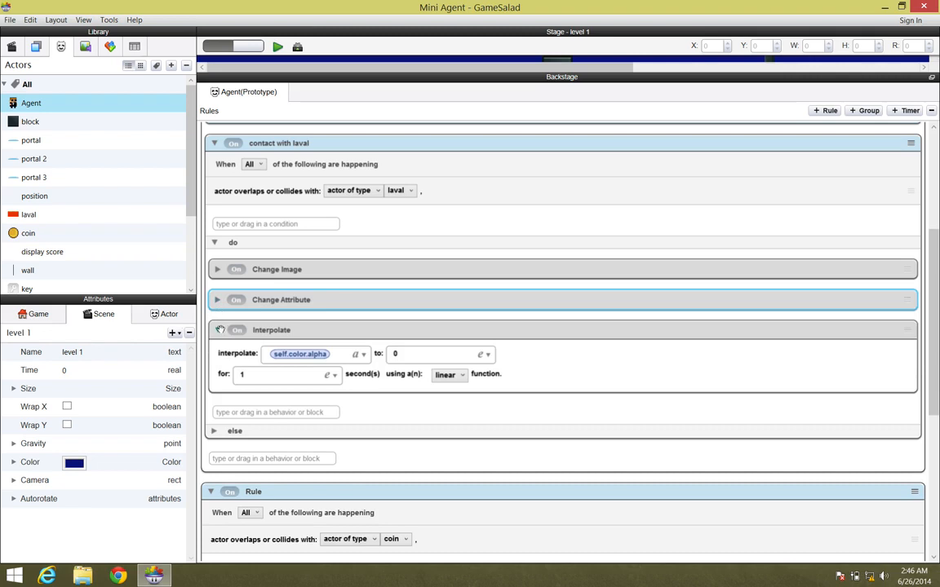
click(219, 329)
Step: Add a Timer below Interpolate in the "contact with laval" rule, set to After 2 seconds with Run to Completion enabled
click(244, 359)
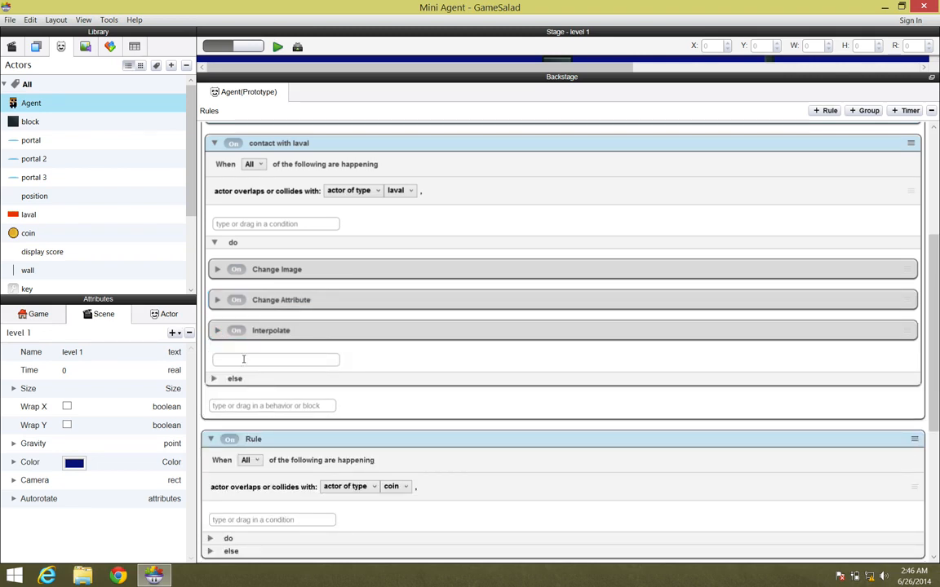
text(timer)
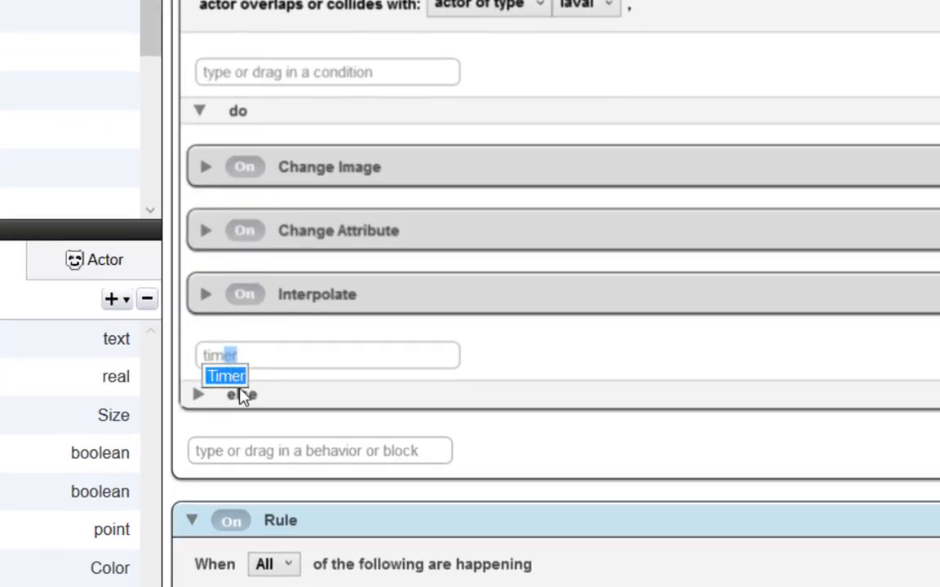
click(231, 371)
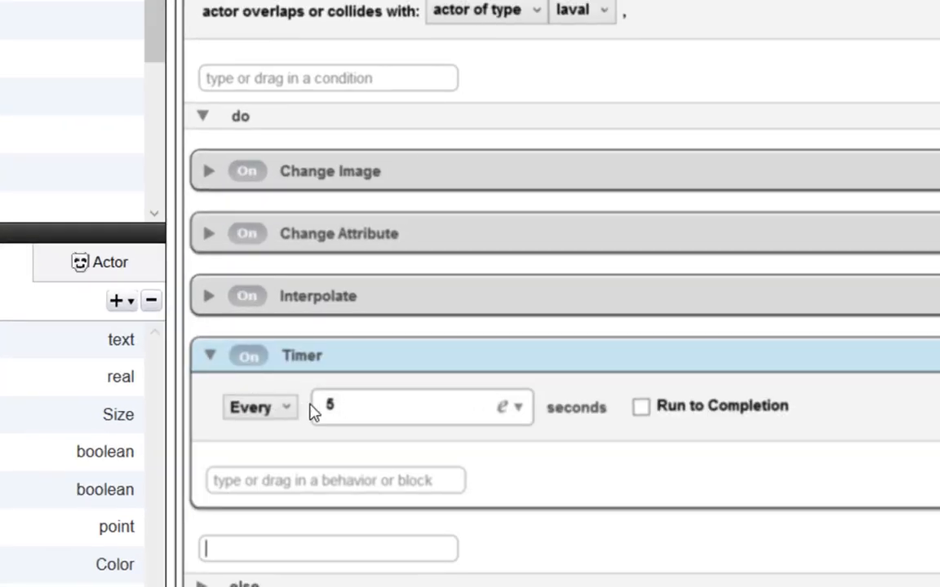
click(289, 412)
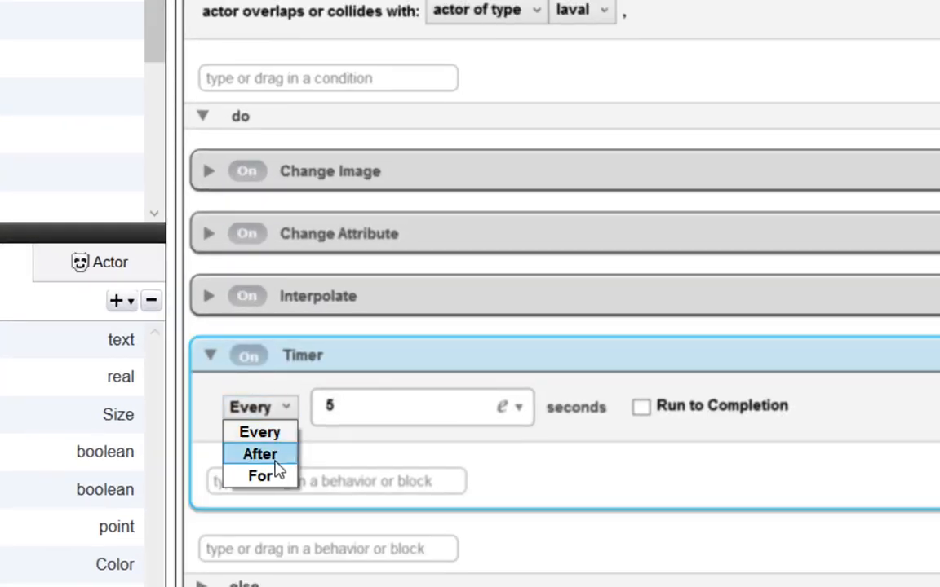
click(281, 454)
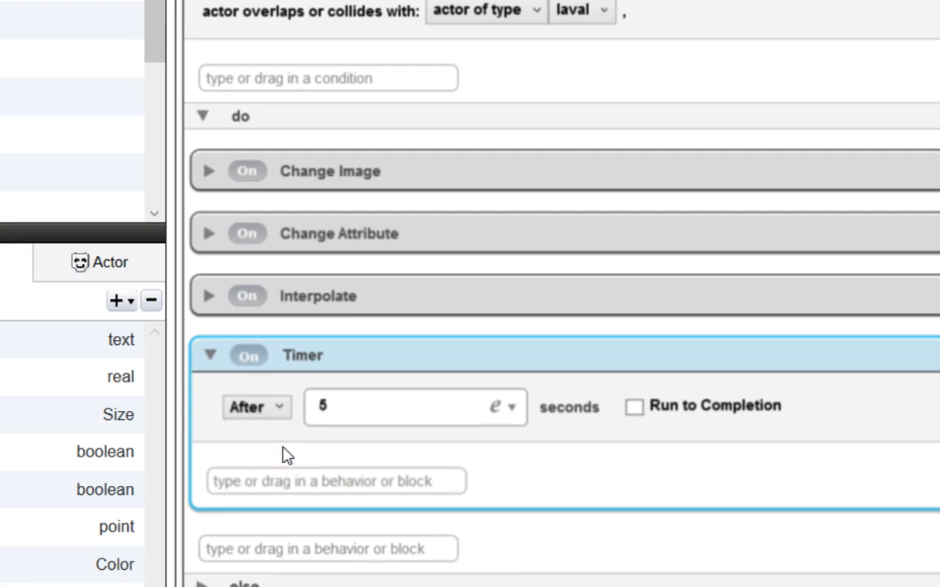
click(321, 405)
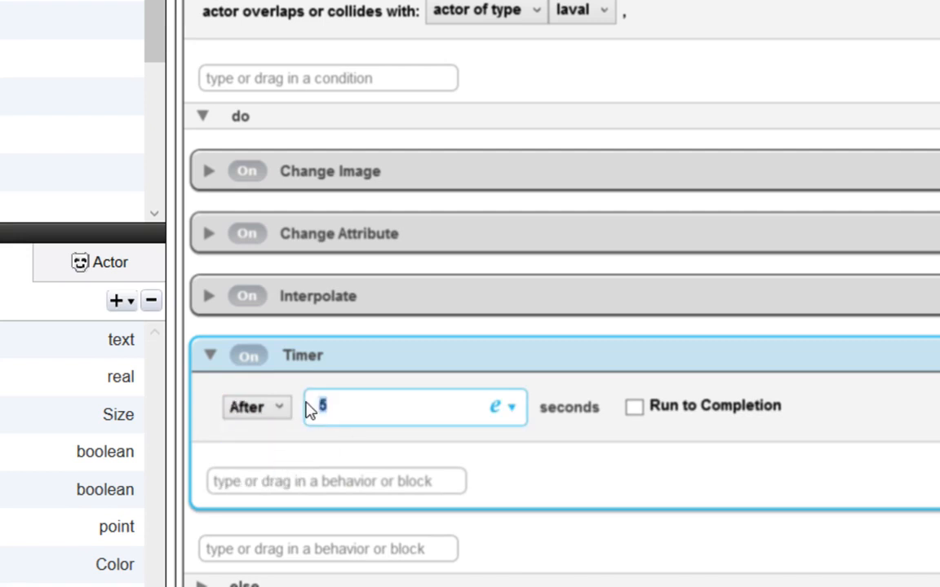
text(2)
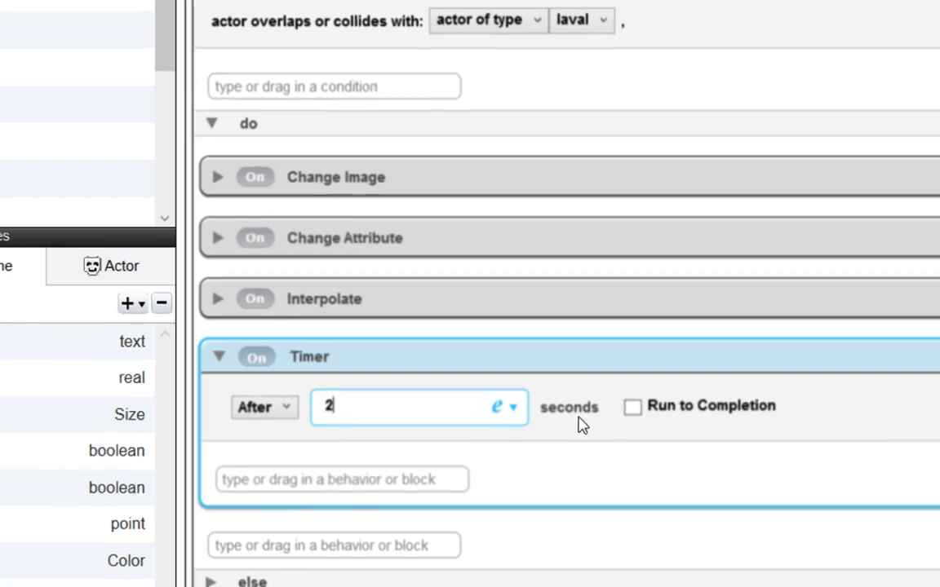
click(632, 408)
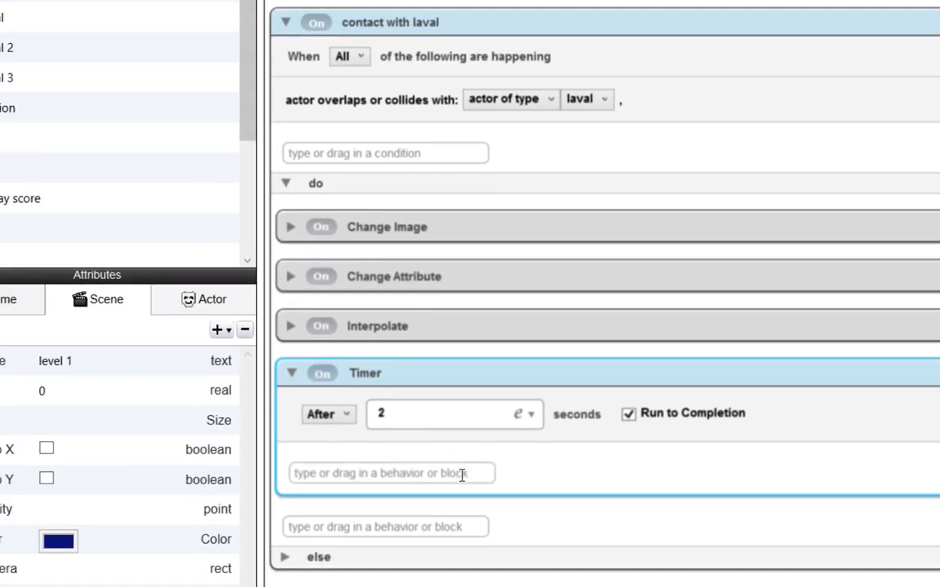
Step: Add a Change Scene behavior inside the Timer that goes to the home screen
click(461, 475)
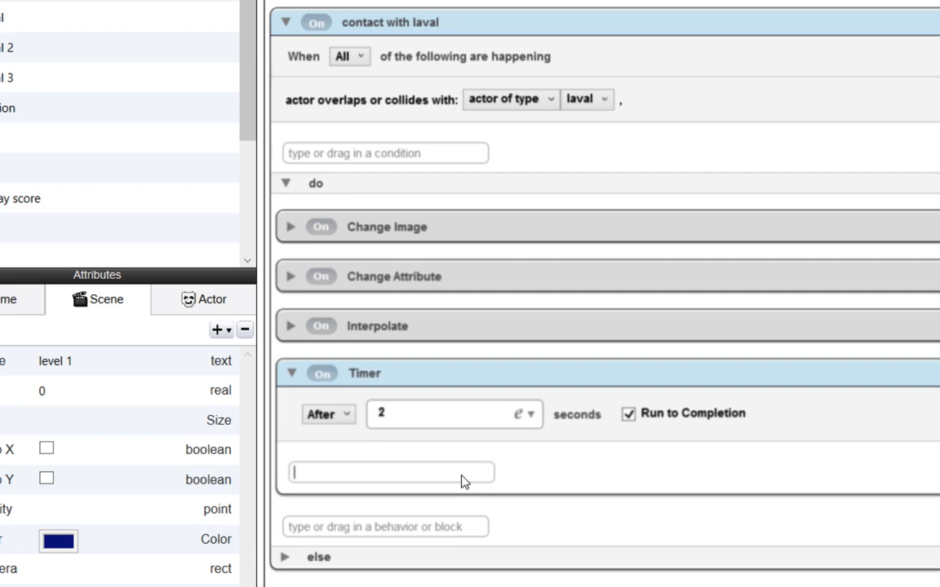
text(change Attribute)
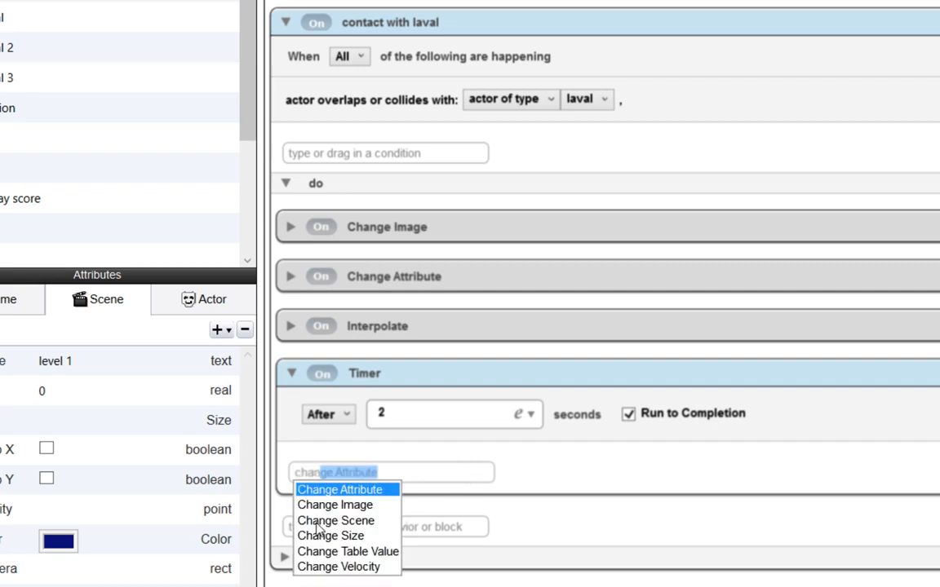
click(365, 521)
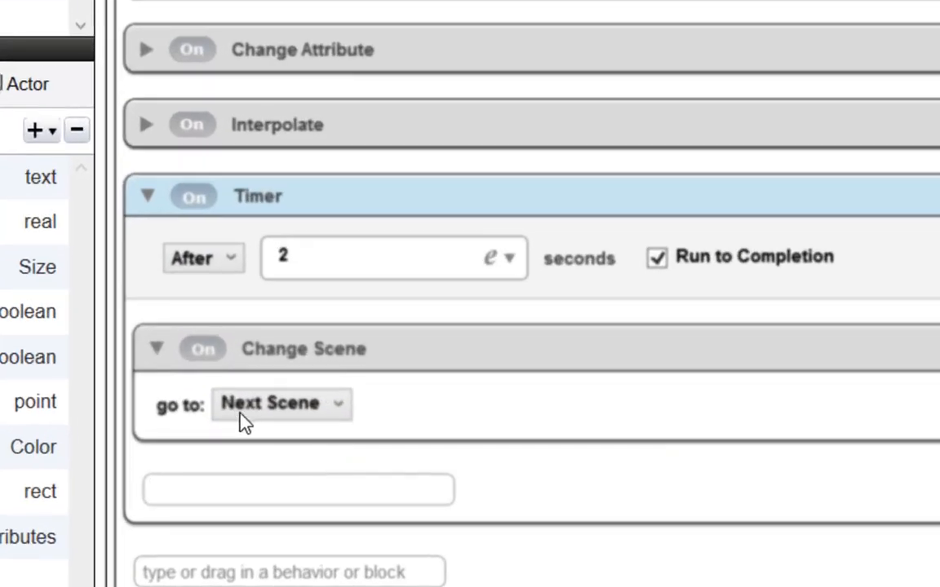
click(342, 409)
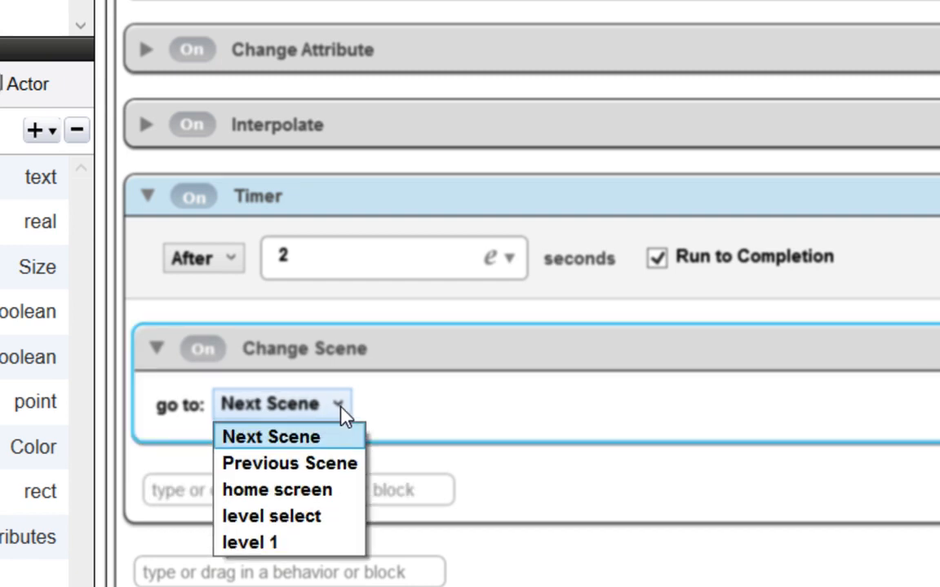
click(289, 490)
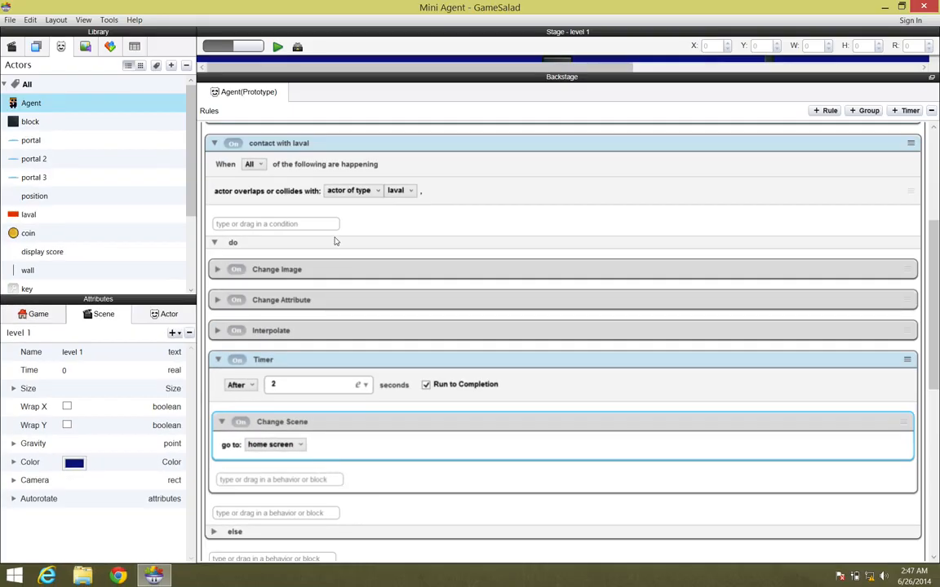
Step: Preview the game, start level 1 and move the agent into the lava to test the scene change
click(278, 47)
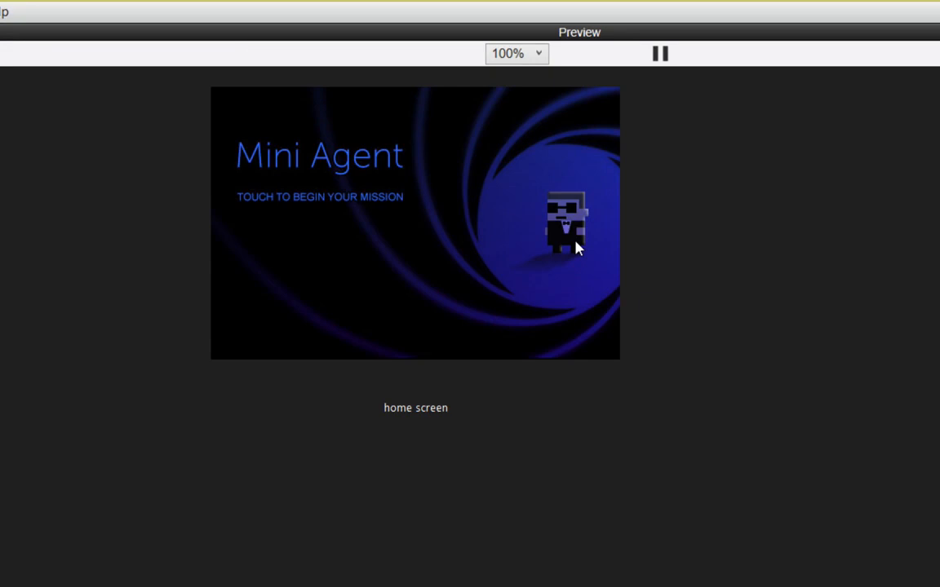
click(417, 214)
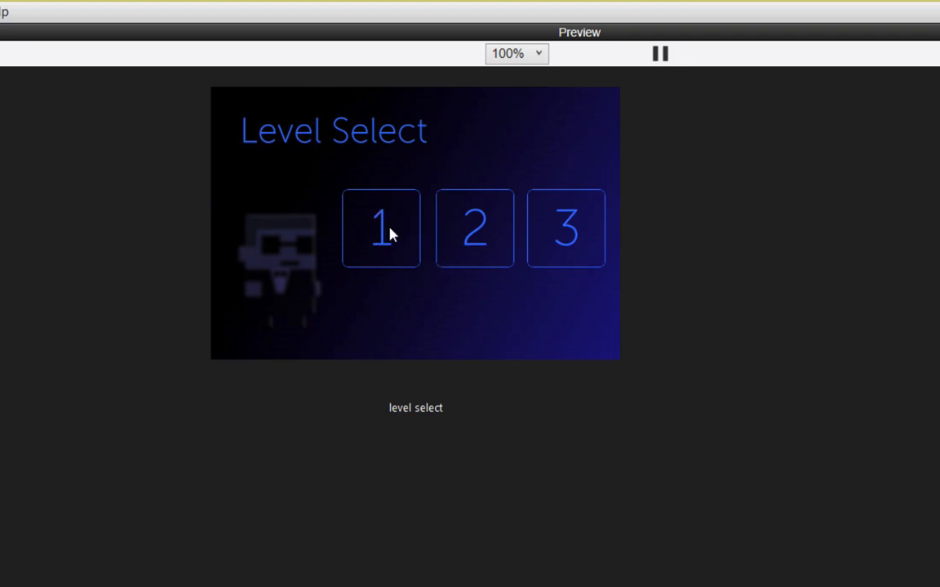
click(394, 244)
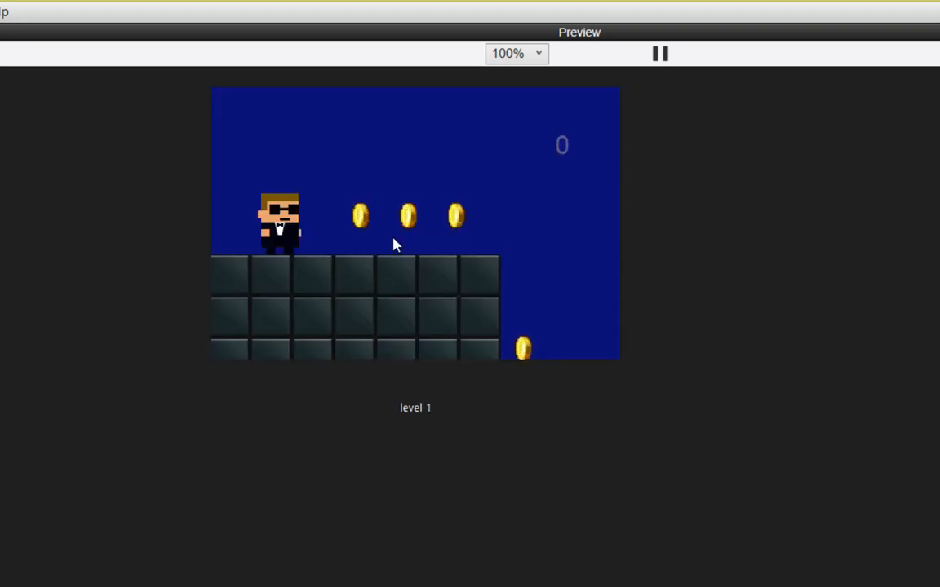
key(Right)
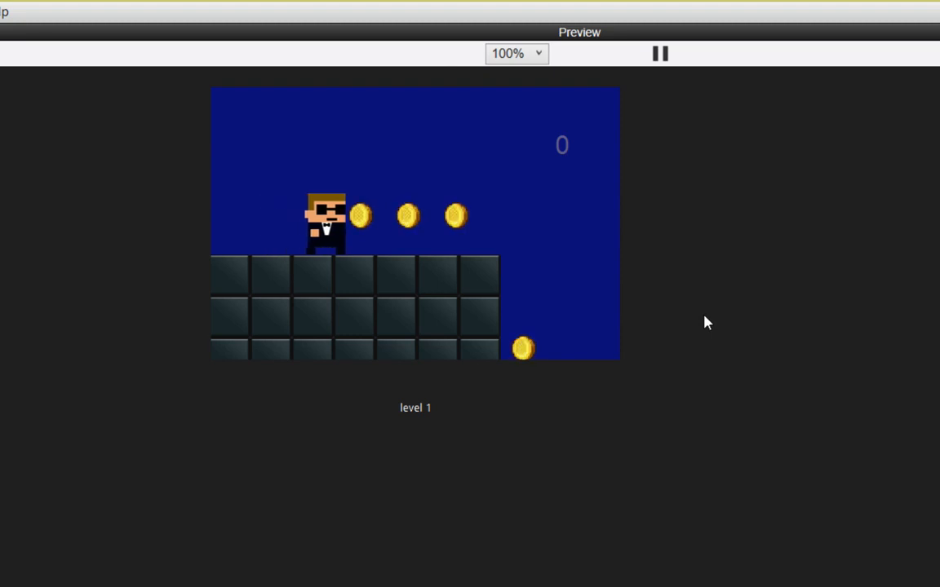
key(Right)
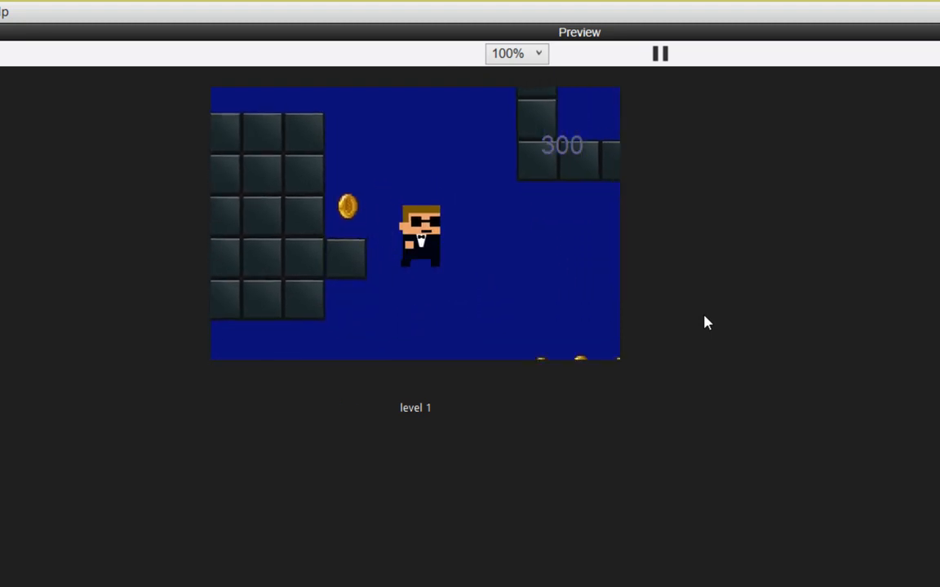
key(Right)
key(Left)
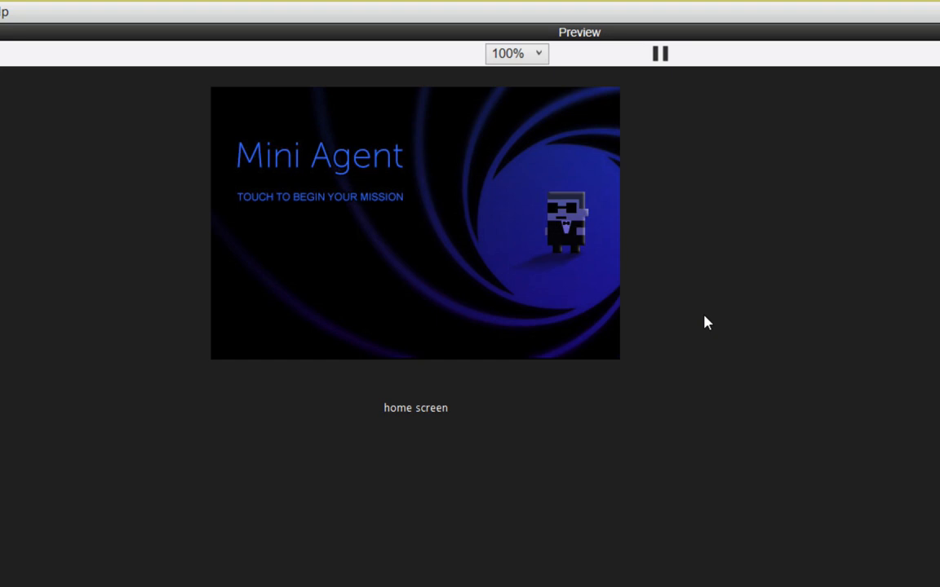
Step: Re-enter level 1 from the home screen to check the score, and return to the editor
click(406, 210)
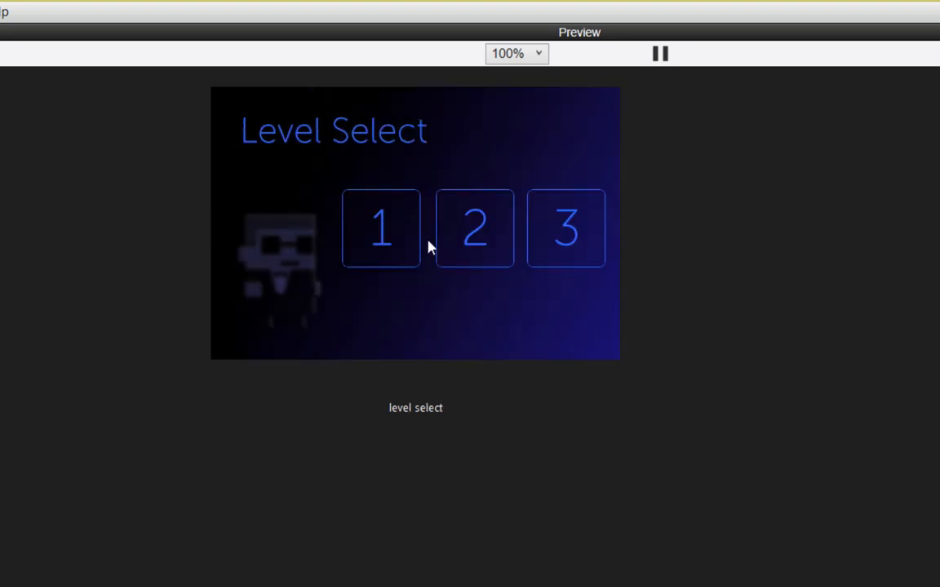
click(395, 245)
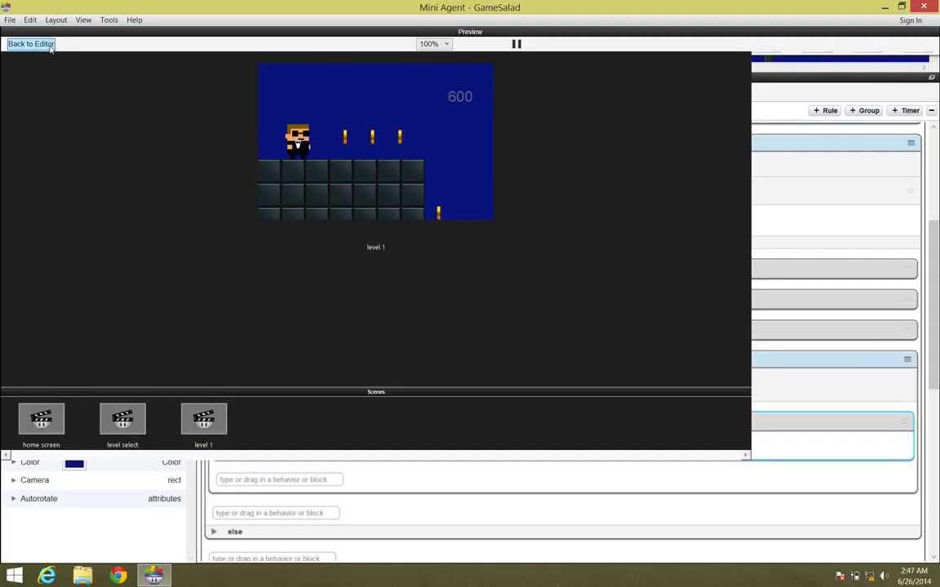
click(48, 45)
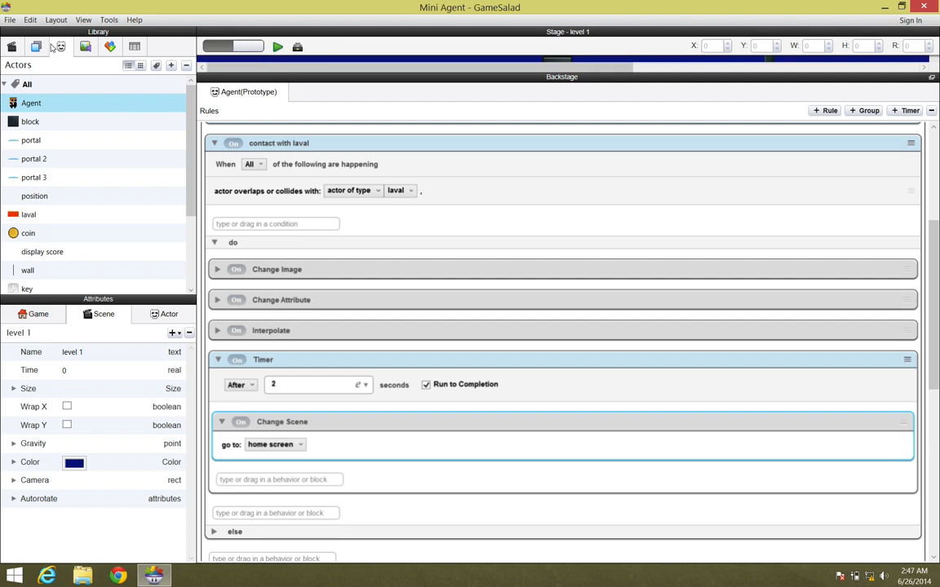
Step: Collapse the Timer and add a Change Attribute behavior below it in the "contact with laval" rule
click(218, 360)
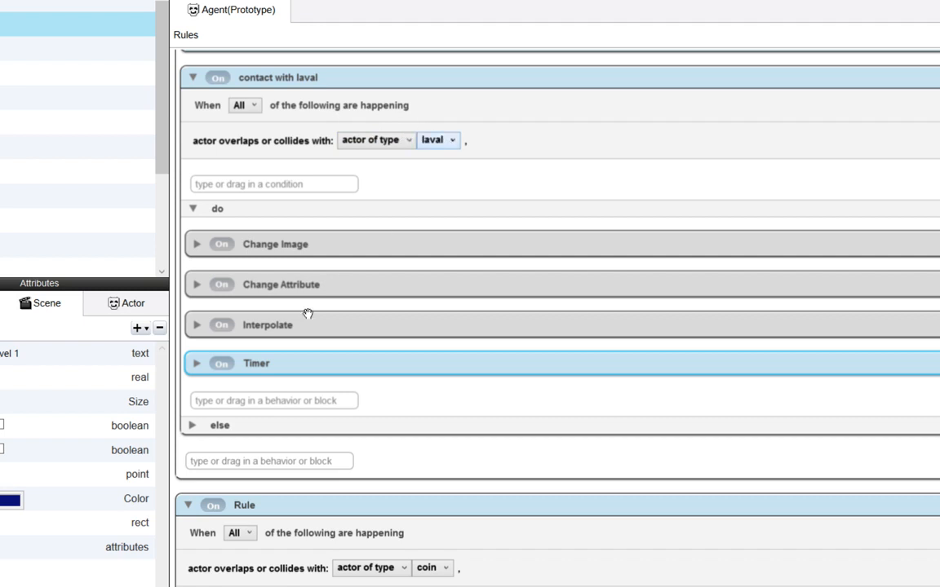
click(256, 400)
text(chan)
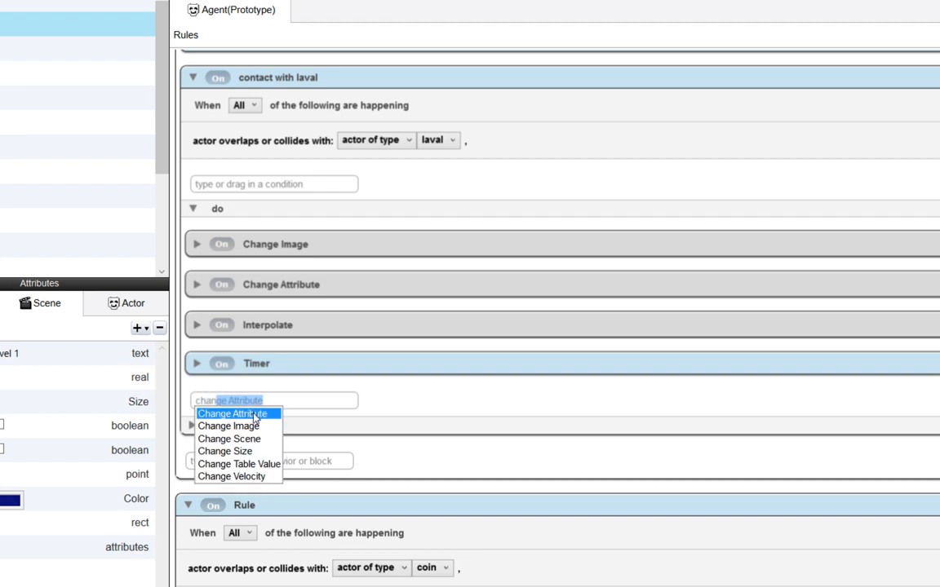
click(255, 415)
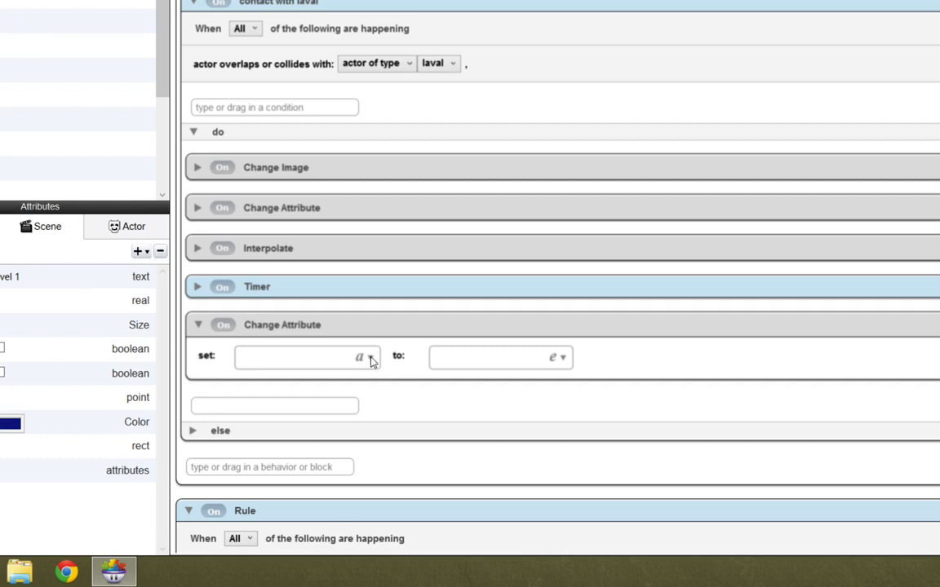
Step: Configure the new Change Attribute behavior to set game.Score to 0
click(371, 361)
drag(430, 501, 426, 161)
click(420, 188)
click(537, 190)
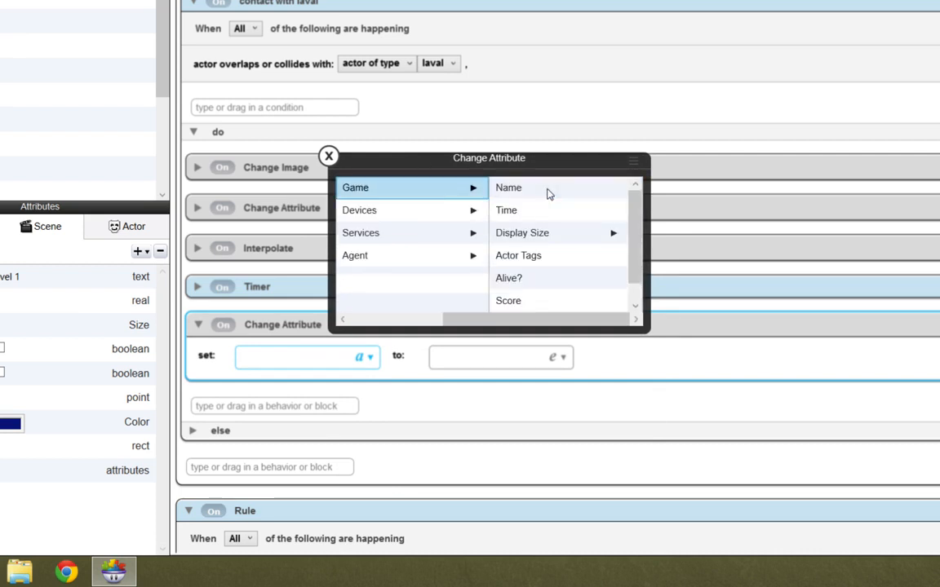
click(526, 305)
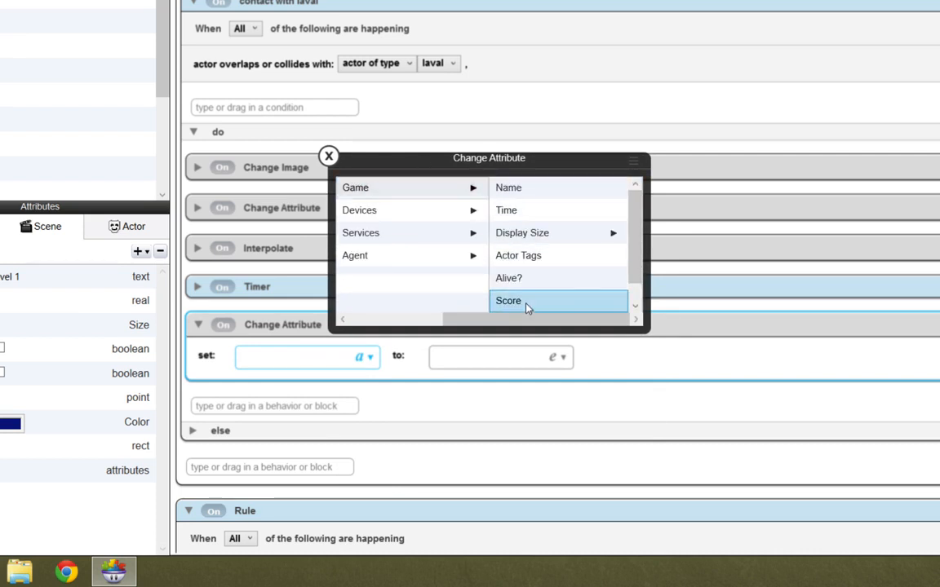
click(526, 304)
click(484, 358)
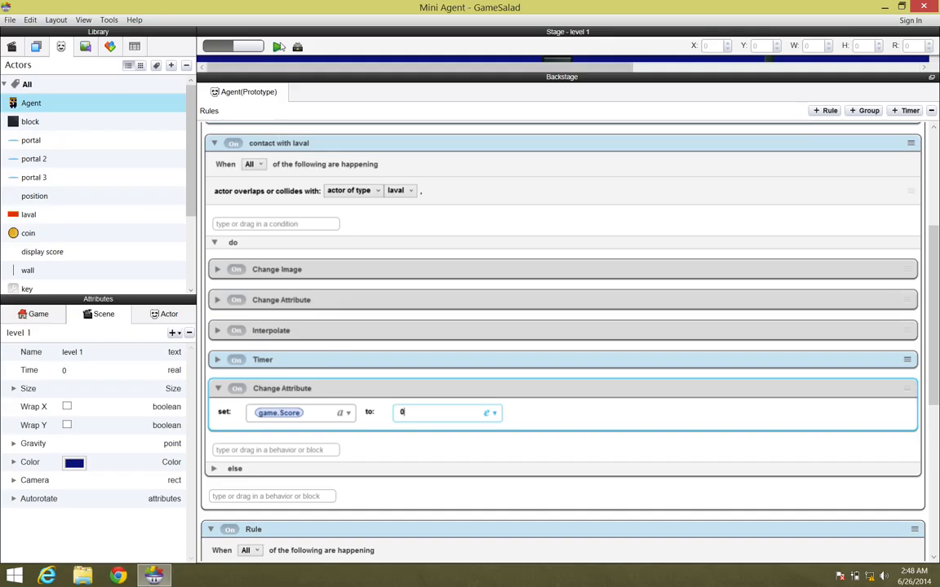
Step: Preview the game, move the agent into the lava in level 1, and re-enter the level to check the score reset
click(278, 47)
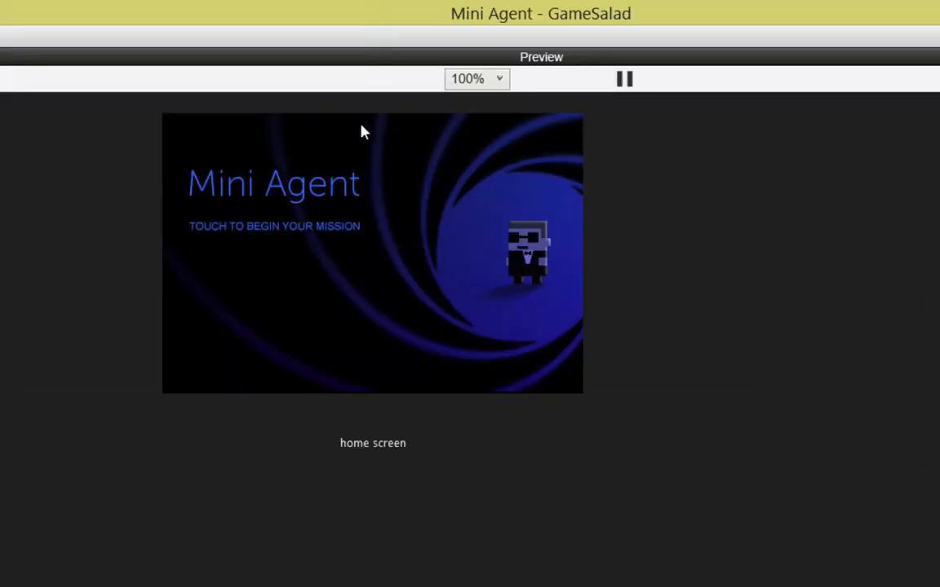
click(352, 247)
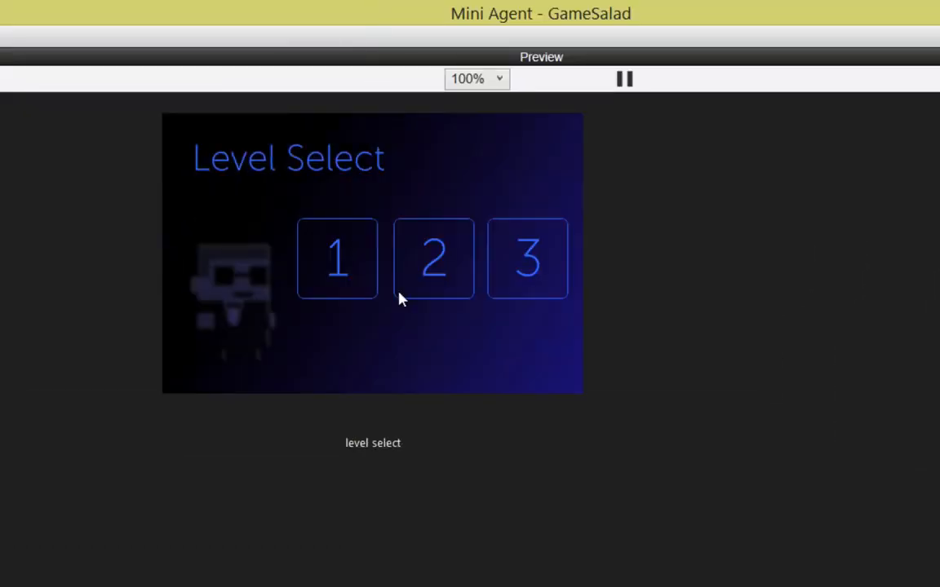
click(362, 267)
key(Right)
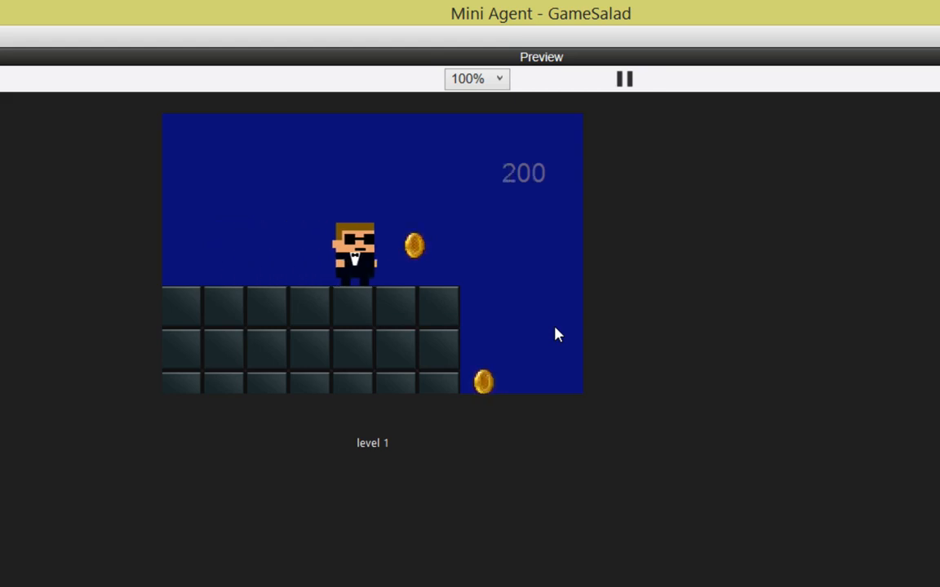
key(Right)
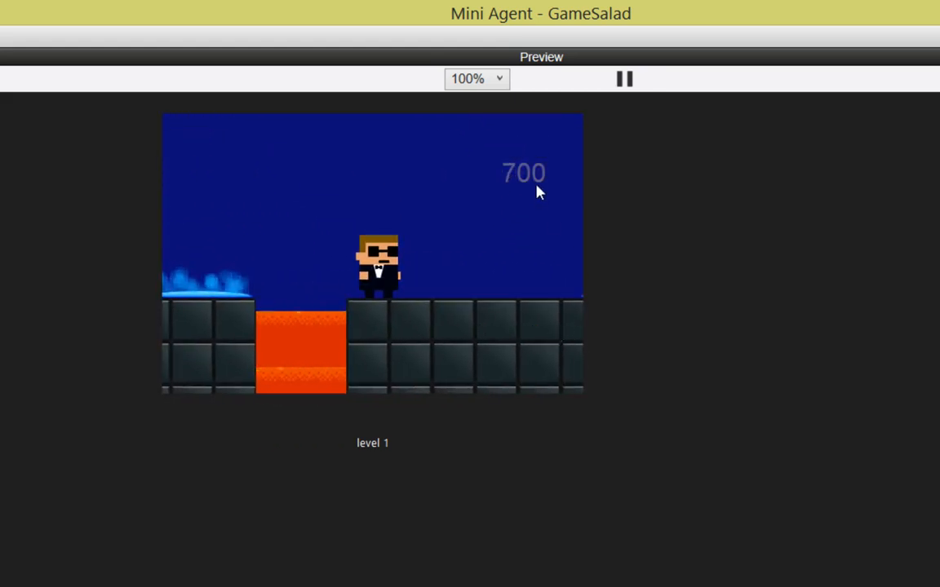
key(Left)
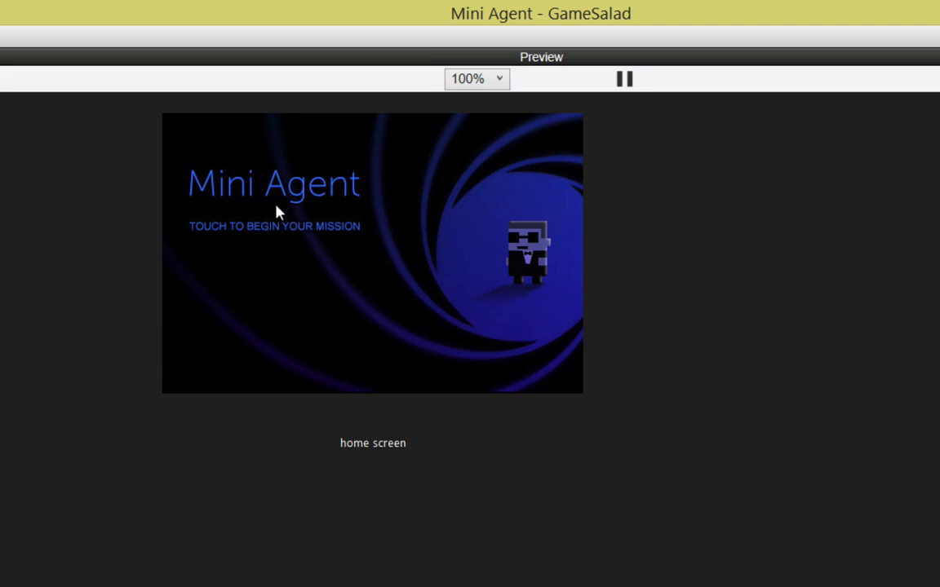
click(295, 242)
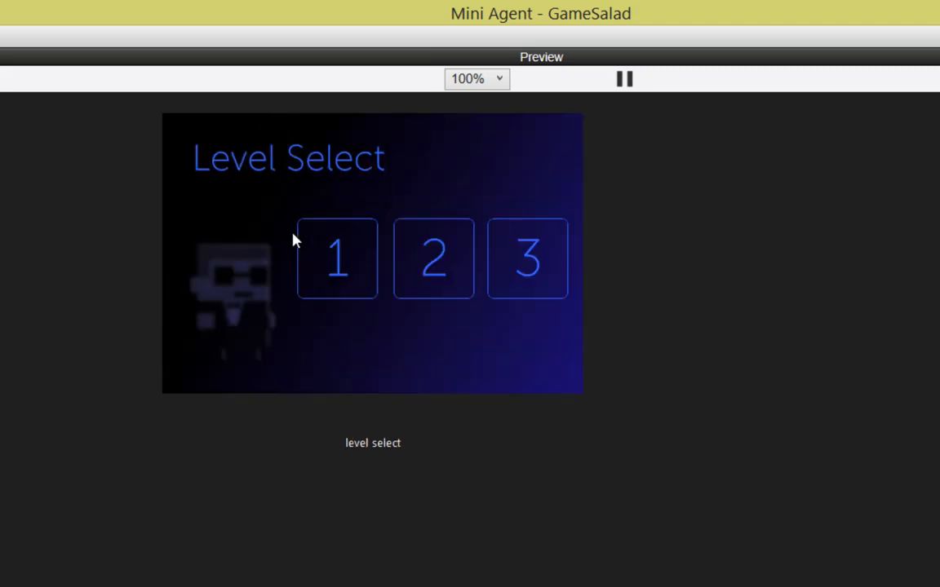
click(352, 259)
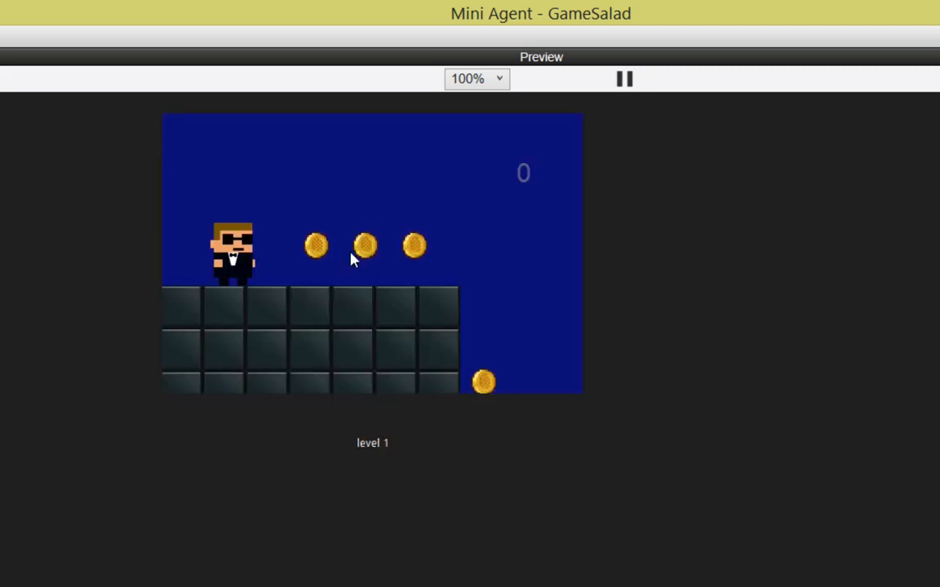